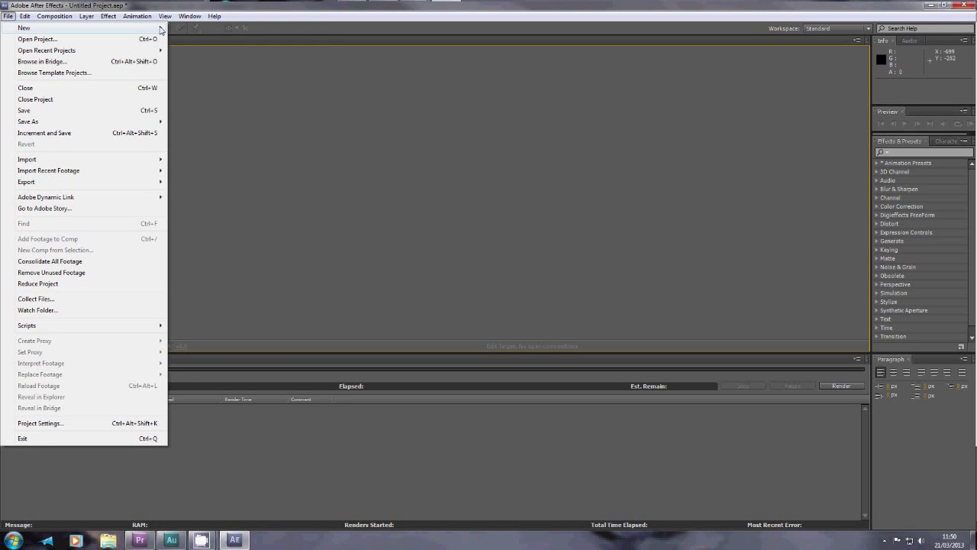
Start a new project, discarding the unsaved changes to the previous one
click(183, 28)
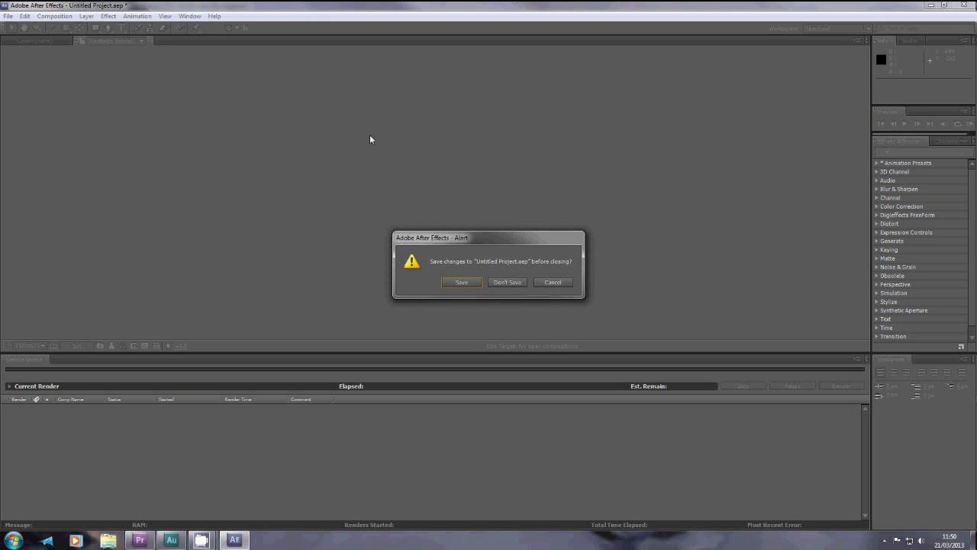
click(498, 283)
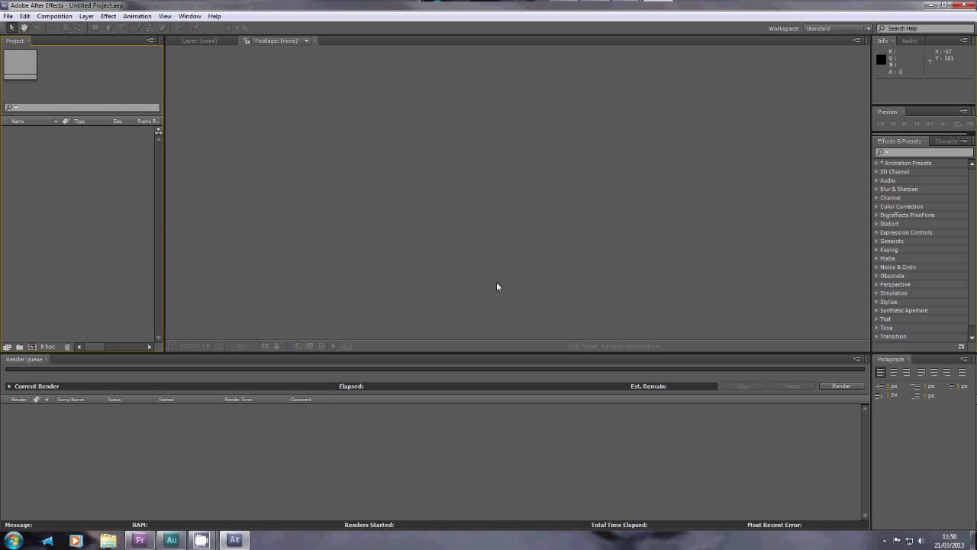
Import the clip MVI_2025.MOV from the shoot 1 folder through File > Import > File
click(8, 15)
mouse_move(58, 165)
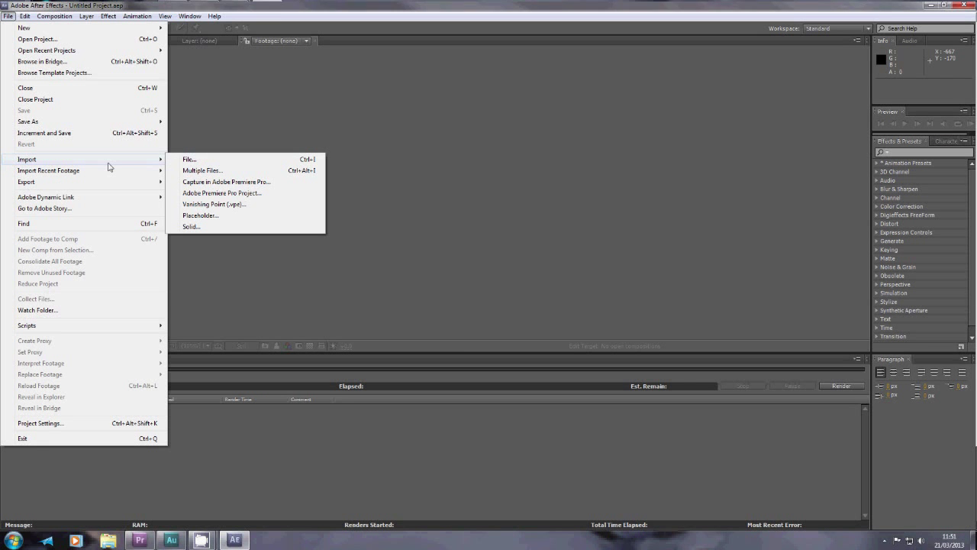
click(186, 159)
click(457, 225)
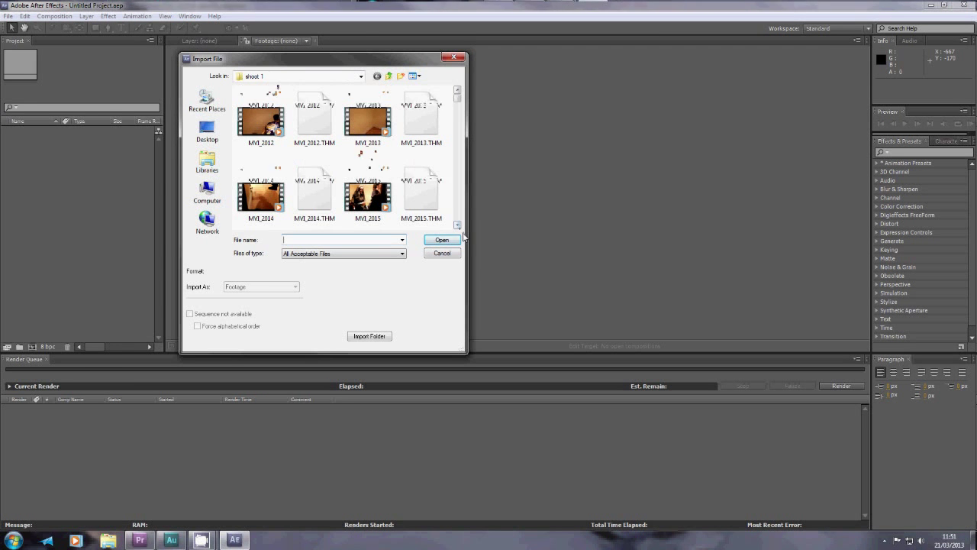
click(458, 225)
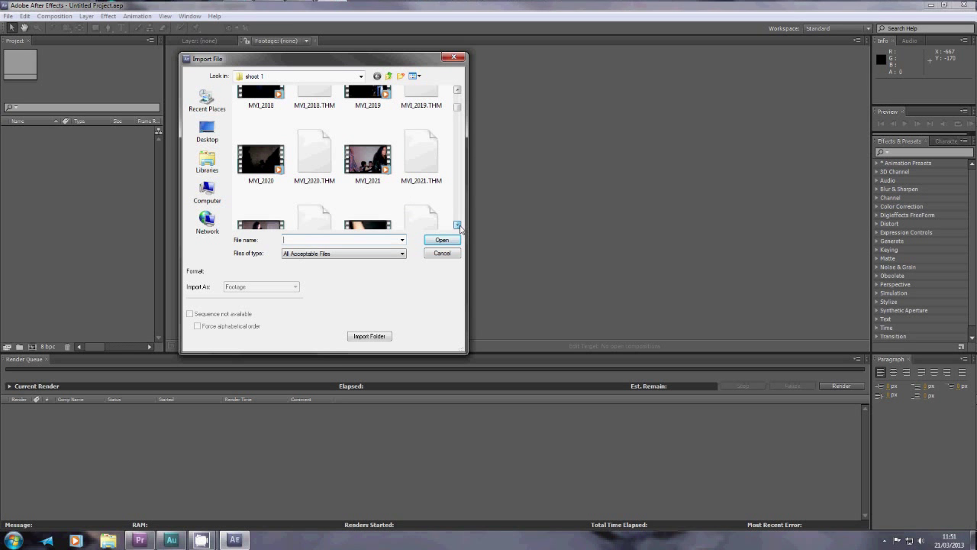
click(459, 225)
click(458, 225)
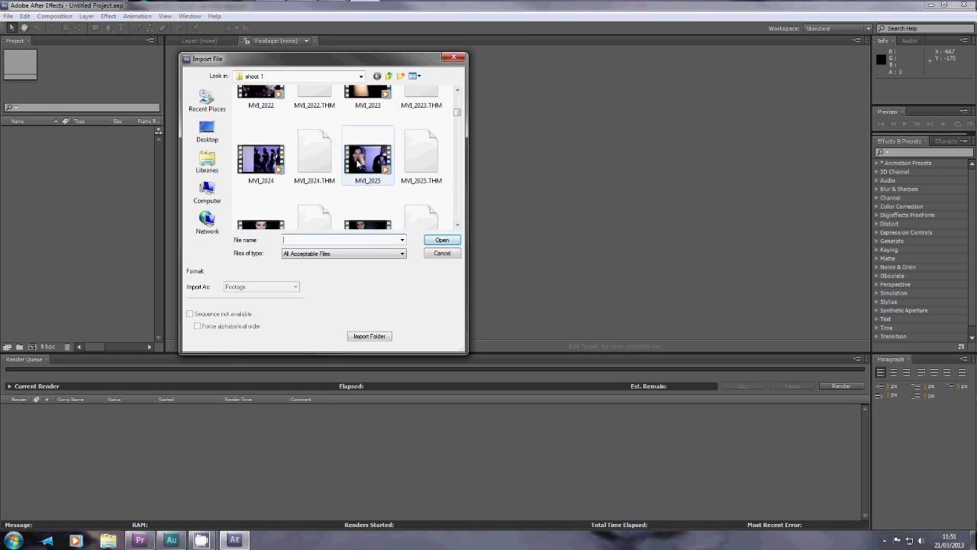
click(358, 162)
click(441, 240)
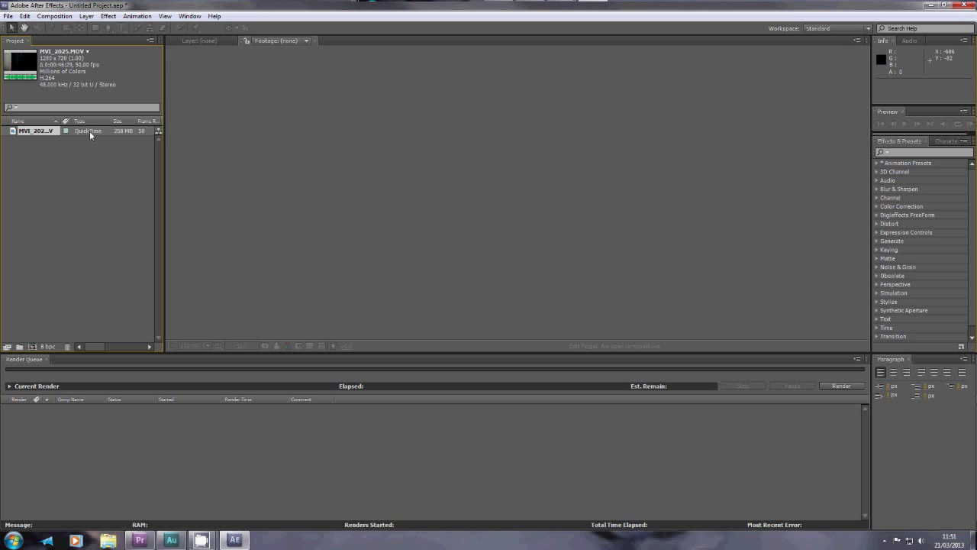
Create the MVI_2025 composition by dropping MVI_2025.MOV on the new-composition button
drag(89, 131, 36, 349)
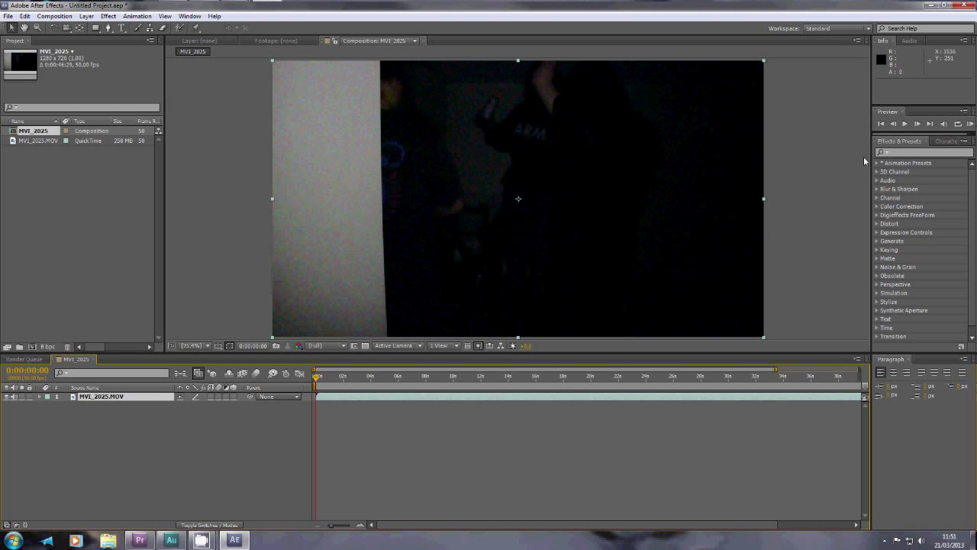
click(918, 173)
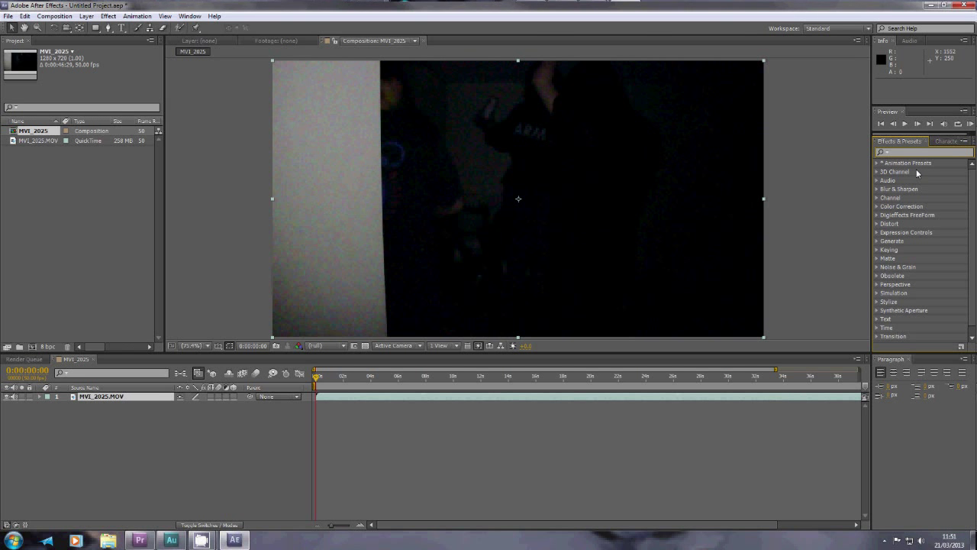
Search effects for 'remove' and drag Remove Grain onto the MVI_2025.MOV layer
text(remove)
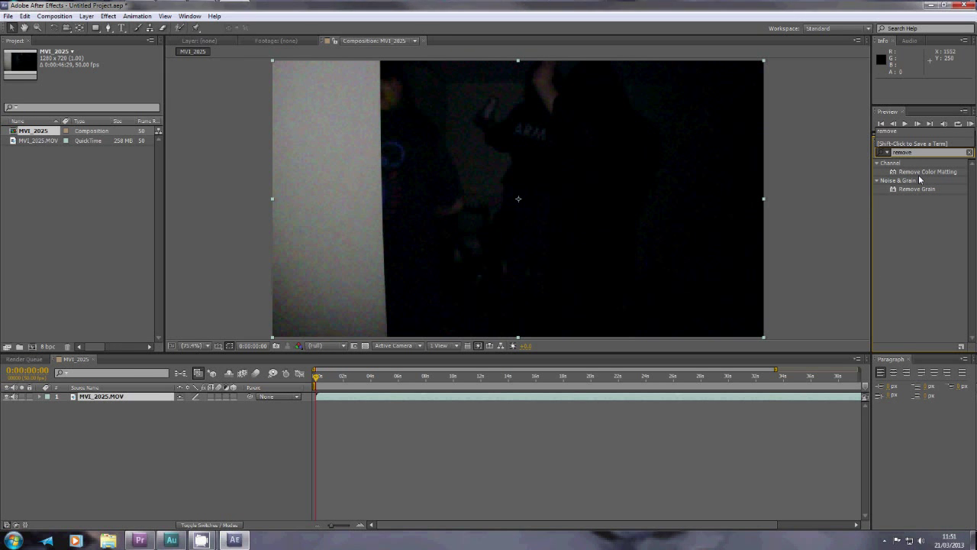
click(917, 190)
drag(917, 190, 504, 140)
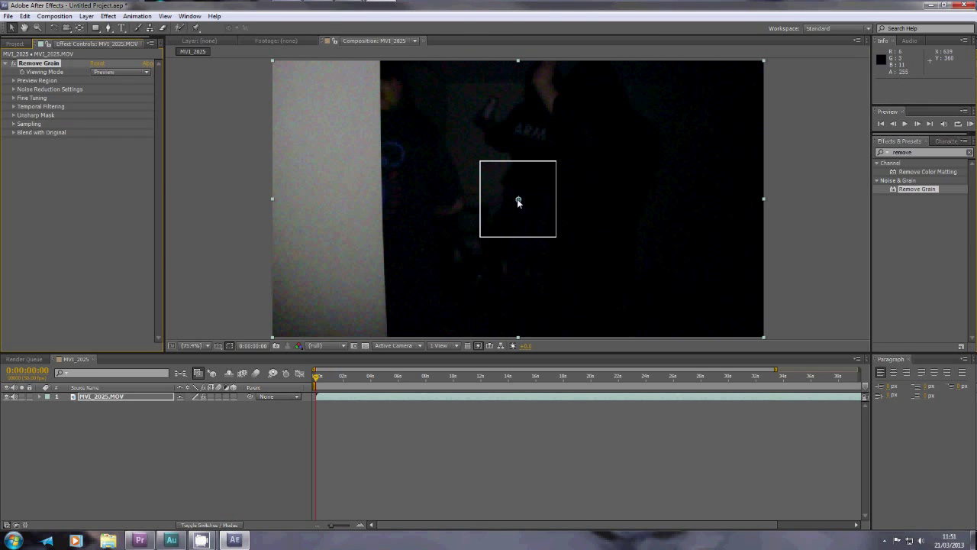
Preview the clip, go to frame 0:00:17:46, and place the preview box on the background
drag(517, 201, 475, 123)
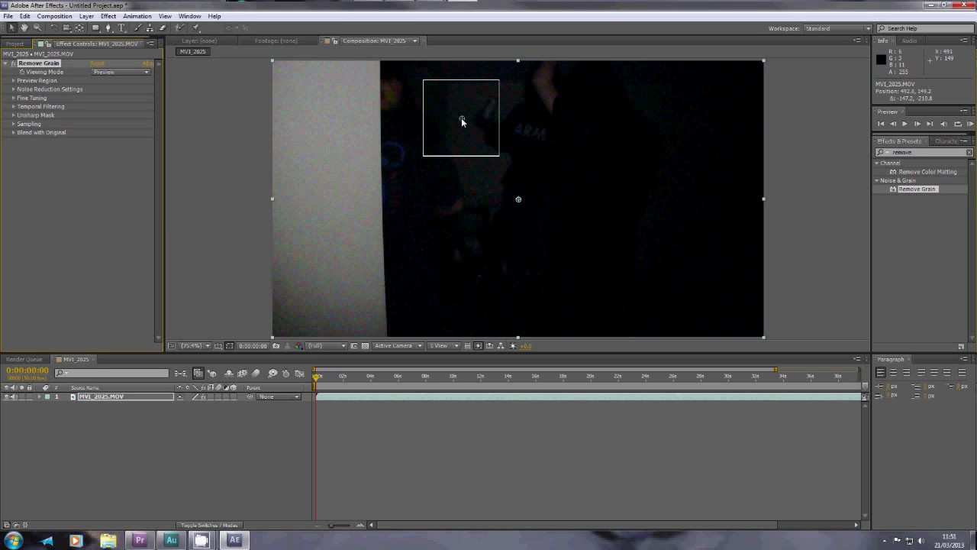
key(space)
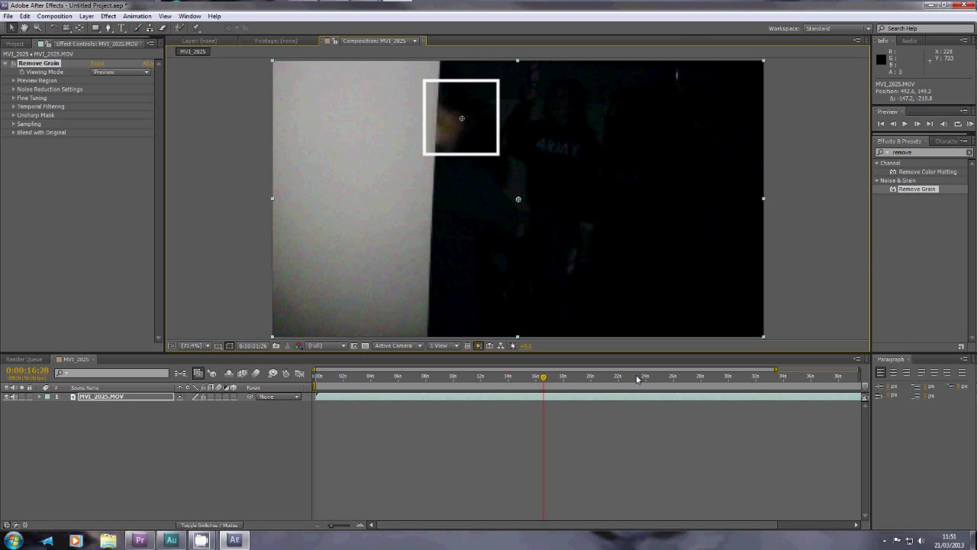
click(583, 376)
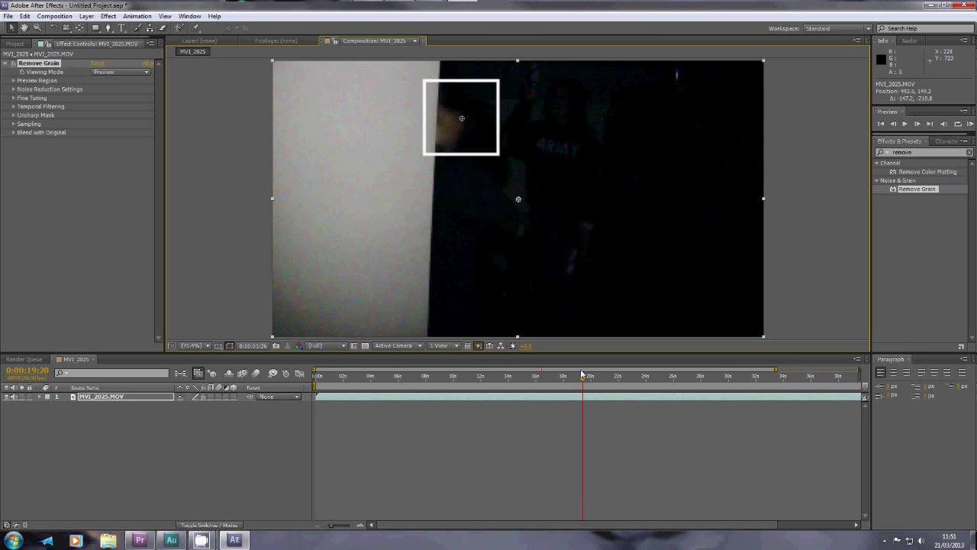
drag(581, 374, 562, 380)
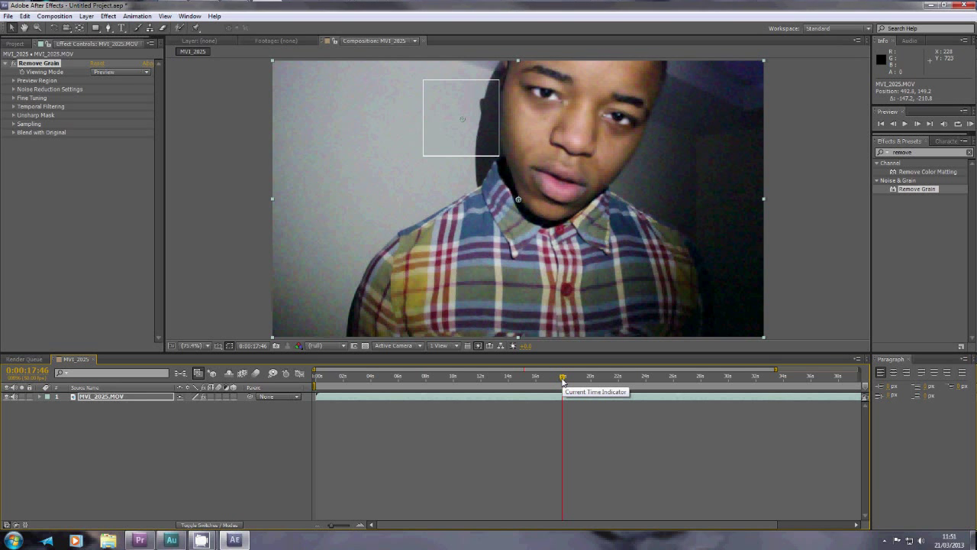
drag(462, 120, 649, 177)
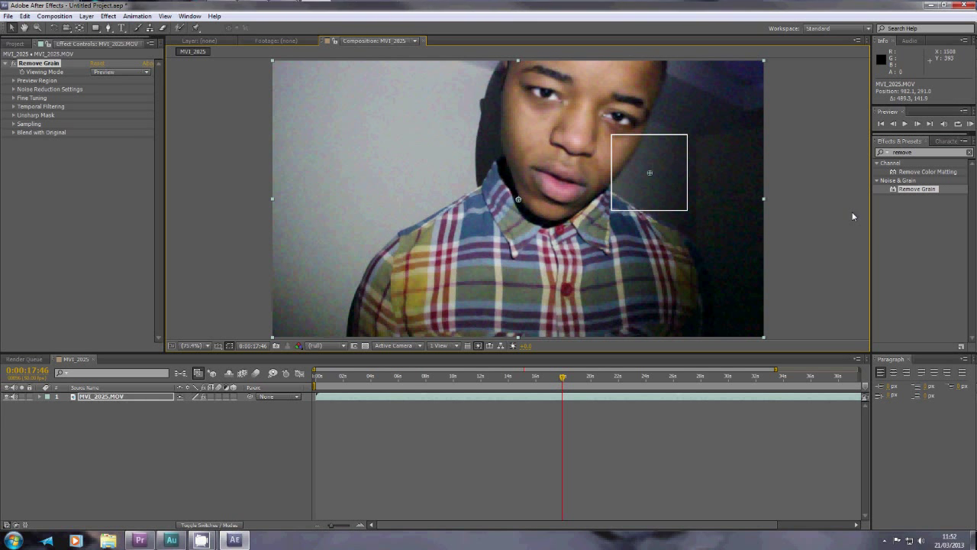
Expand Channel Noise Reduction and scrub Red Noise Reduction up, then down to 0
click(13, 89)
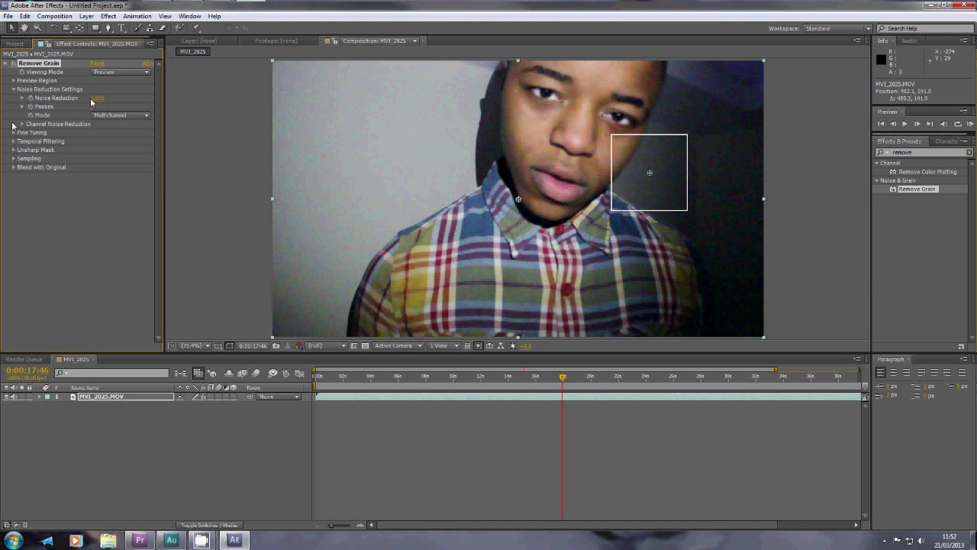
click(22, 124)
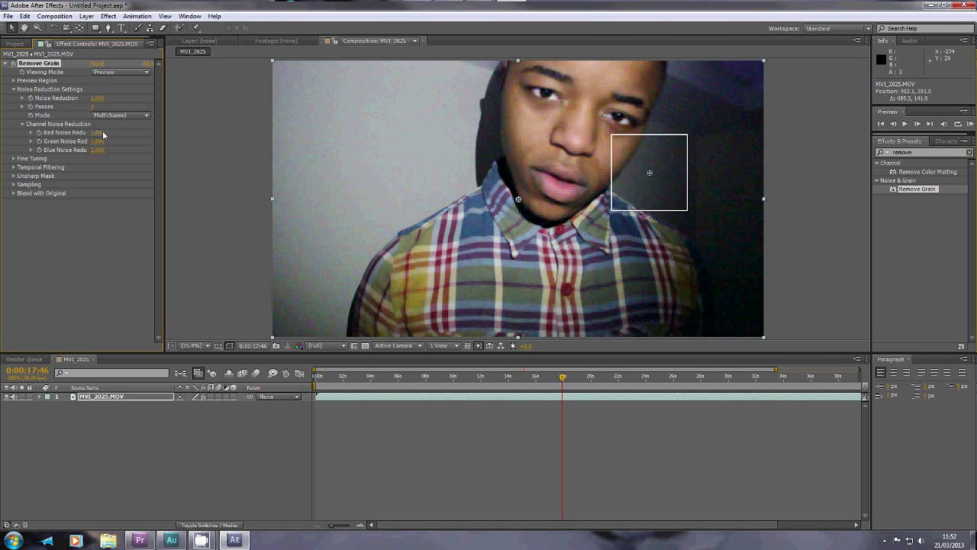
drag(191, 133, 2, 134)
drag(123, 131, 2, 146)
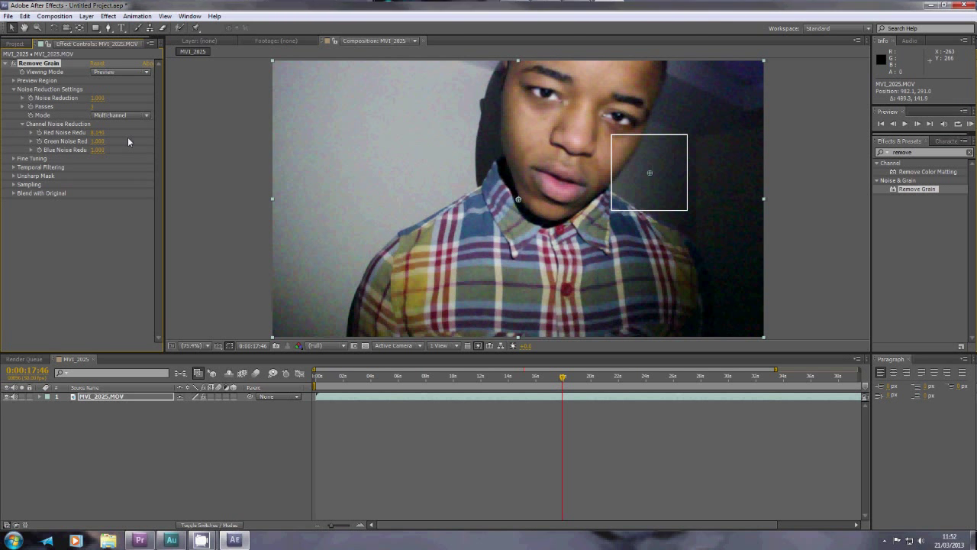
Set Fine Tuning: Chroma Suppression 10.000, Texture 0.000, Noise Size Bias about -1.000
click(23, 123)
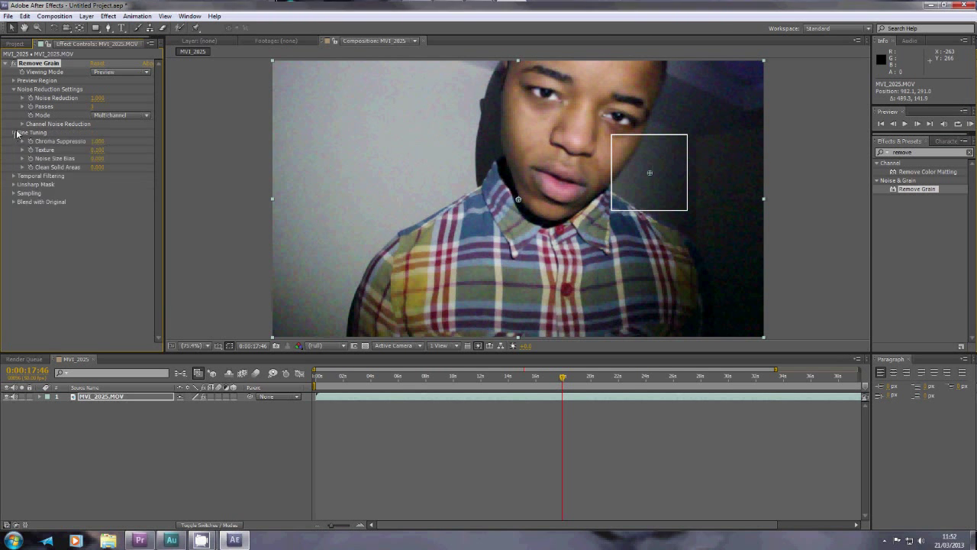
click(13, 132)
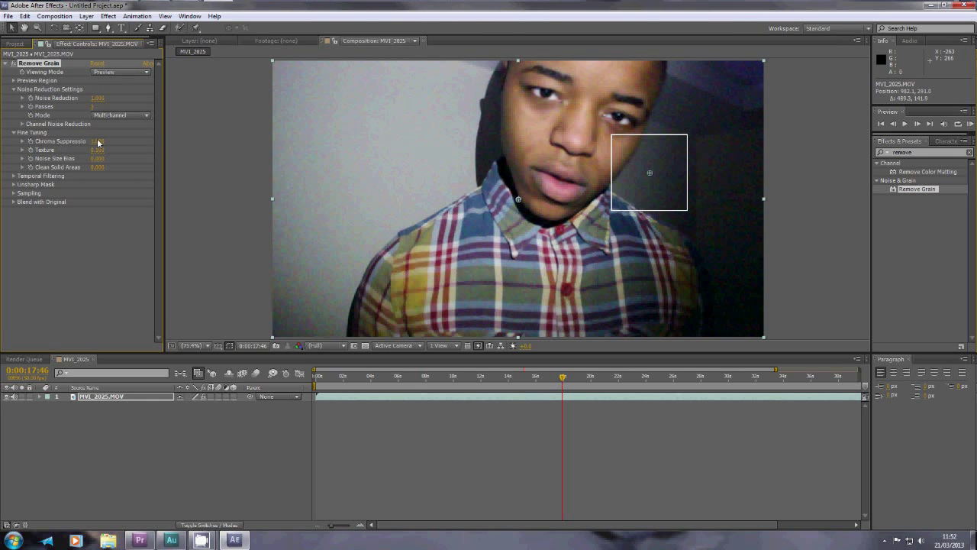
drag(99, 141, 156, 142)
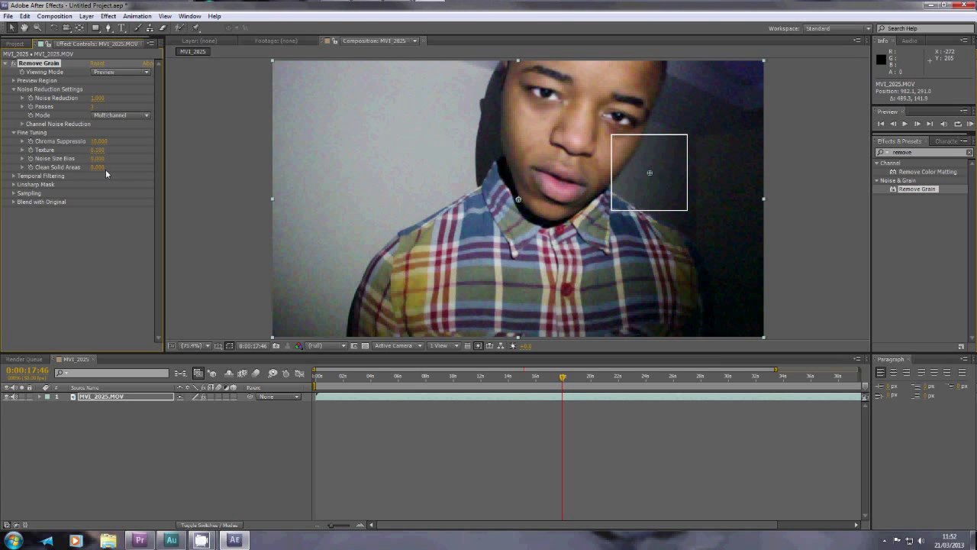
drag(97, 150, 107, 155)
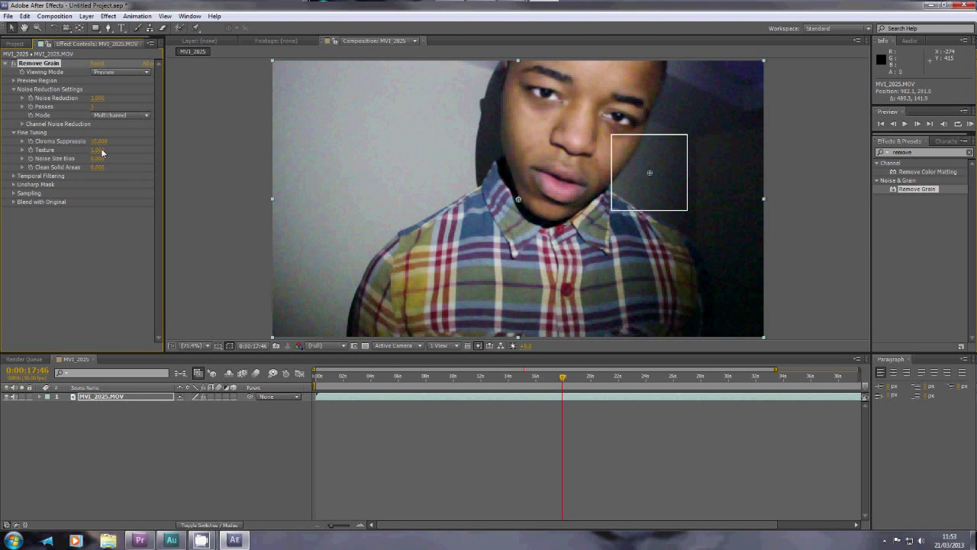
drag(99, 154, 3, 161)
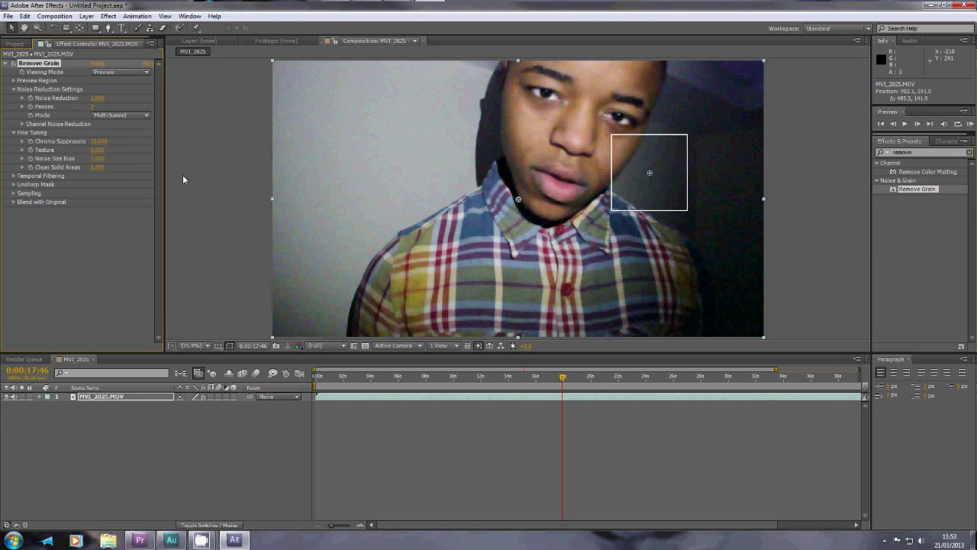
drag(98, 159, 58, 164)
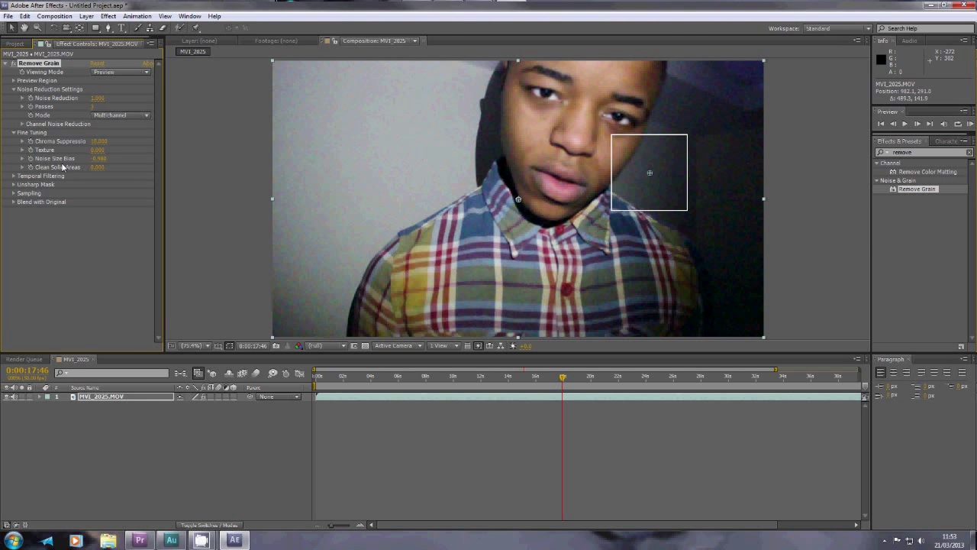
click(13, 132)
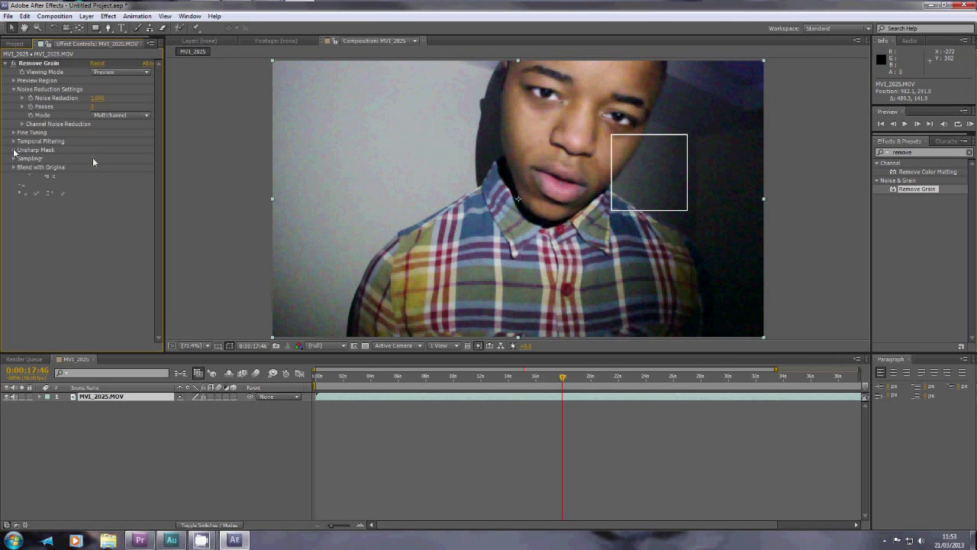
Raise the Unsharp Mask Amount to 4.720, then collapse the Unsharp Mask group
click(13, 149)
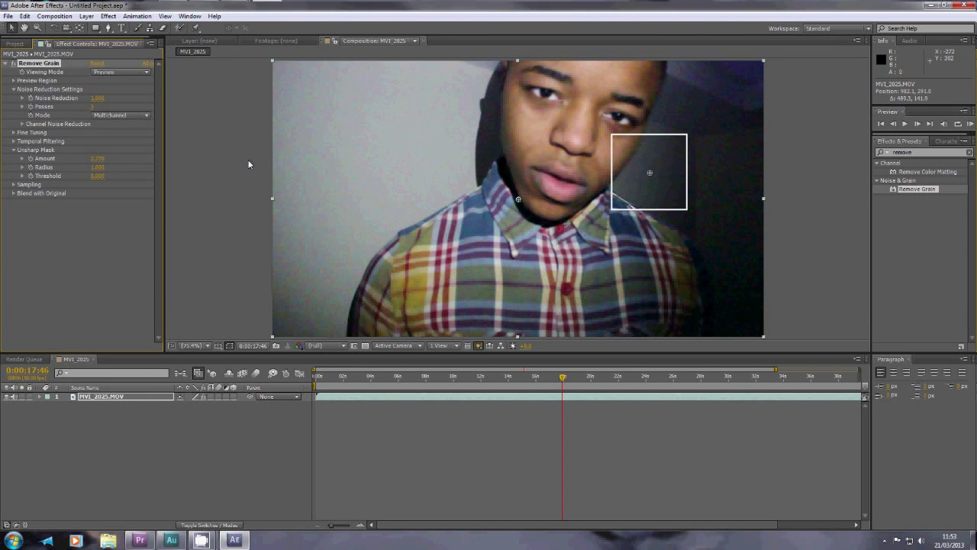
drag(248, 165, 342, 158)
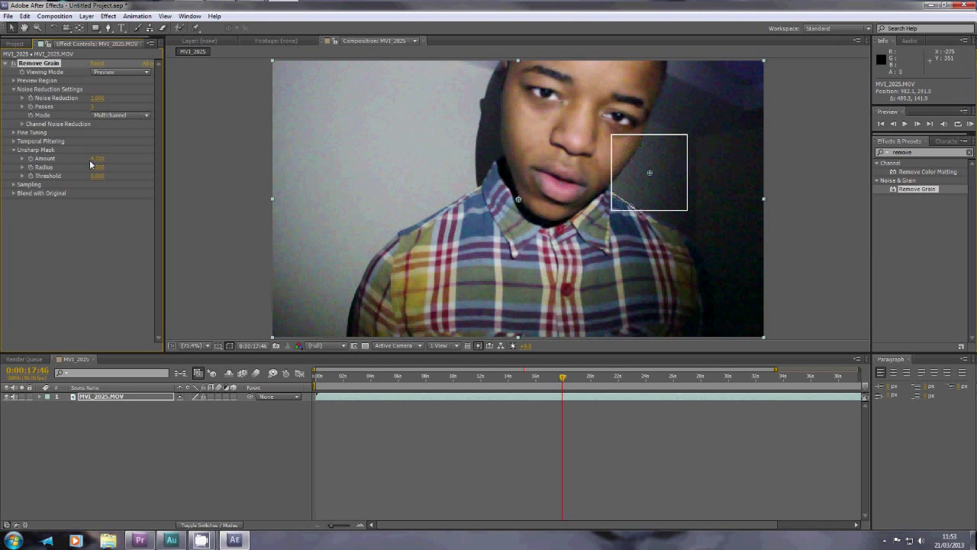
click(13, 150)
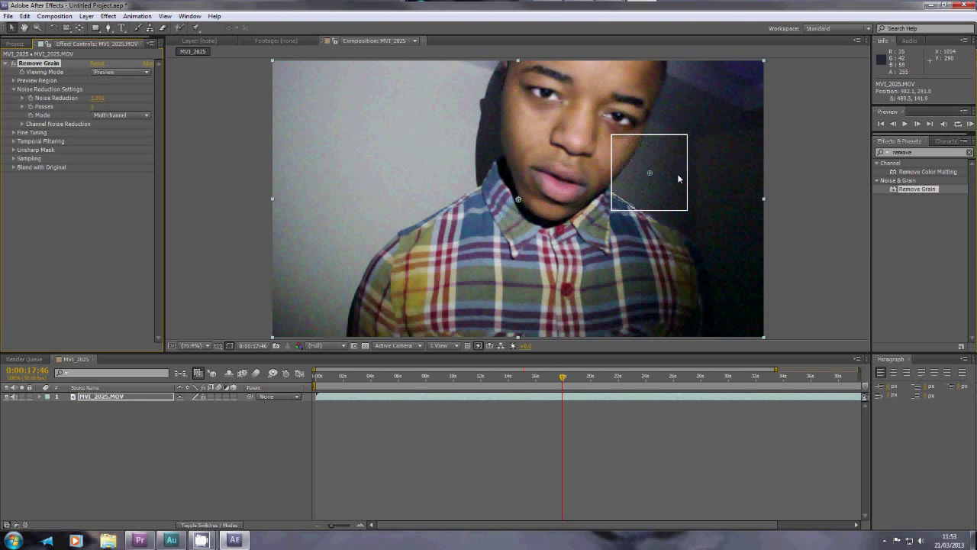
Switch Remove Grain's Viewing Mode from Preview to Final Output
click(148, 73)
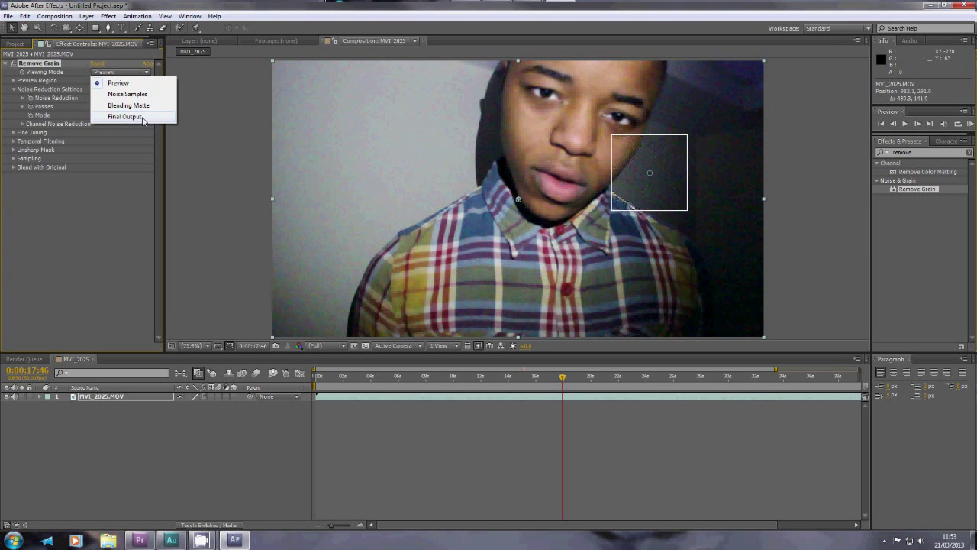
click(142, 116)
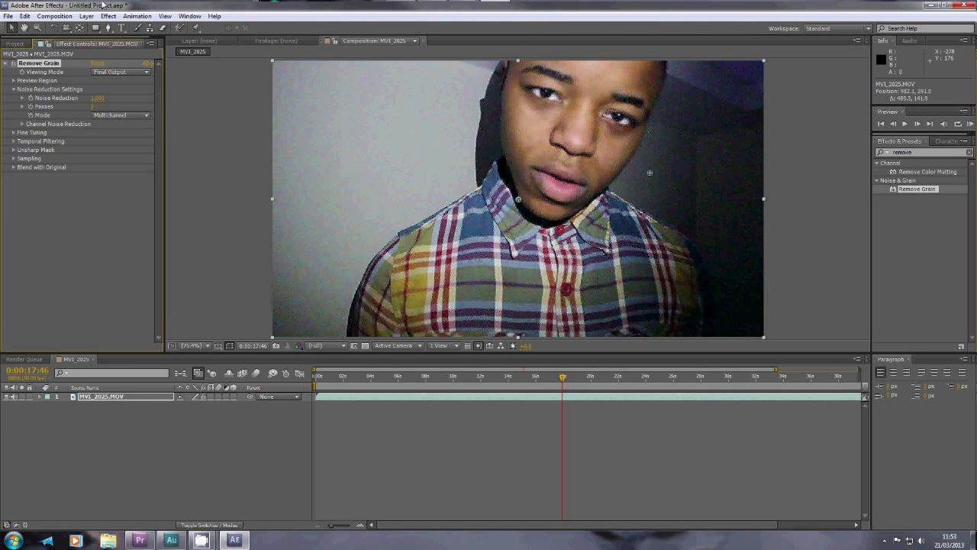
Add the MVI_2025 composition to the Render Queue from the Composition menu
click(70, 16)
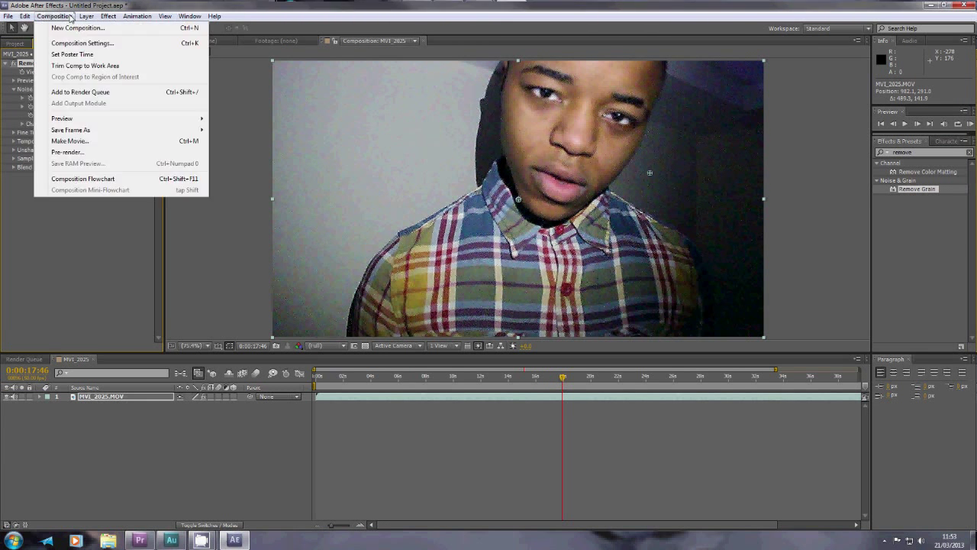
click(99, 93)
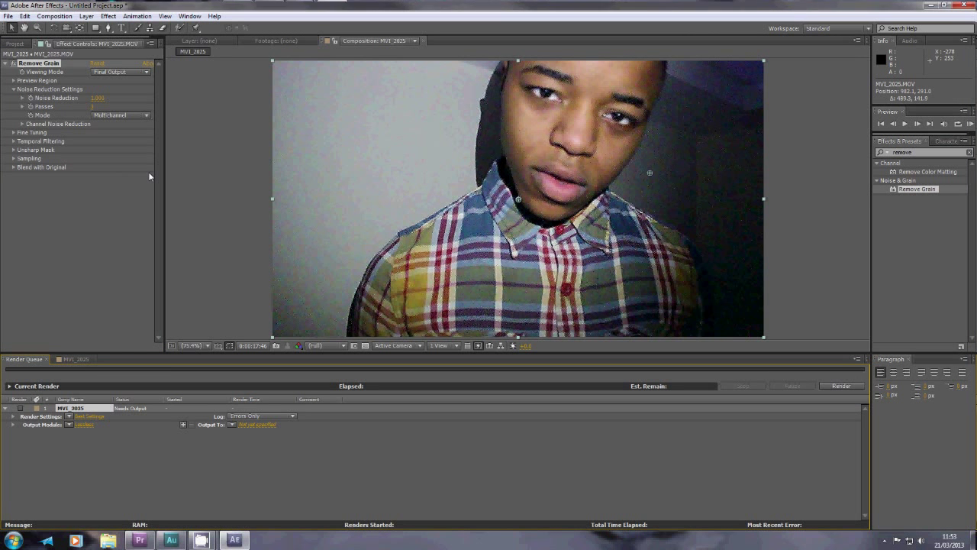